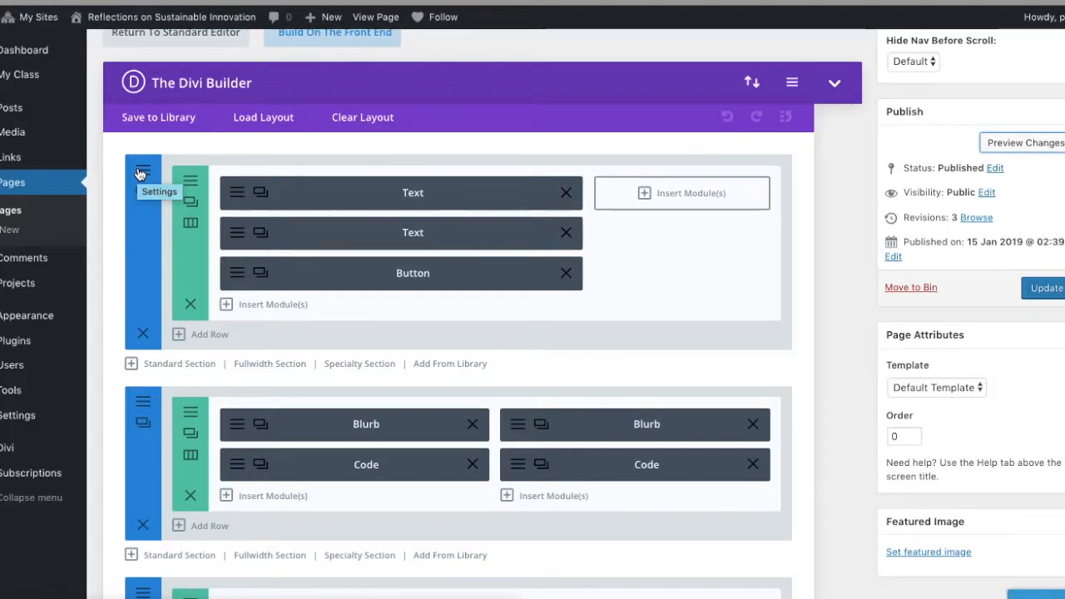
- Open the settings of the first section's "High School Tech Mentors" text module and review its content and design options
click(234, 205)
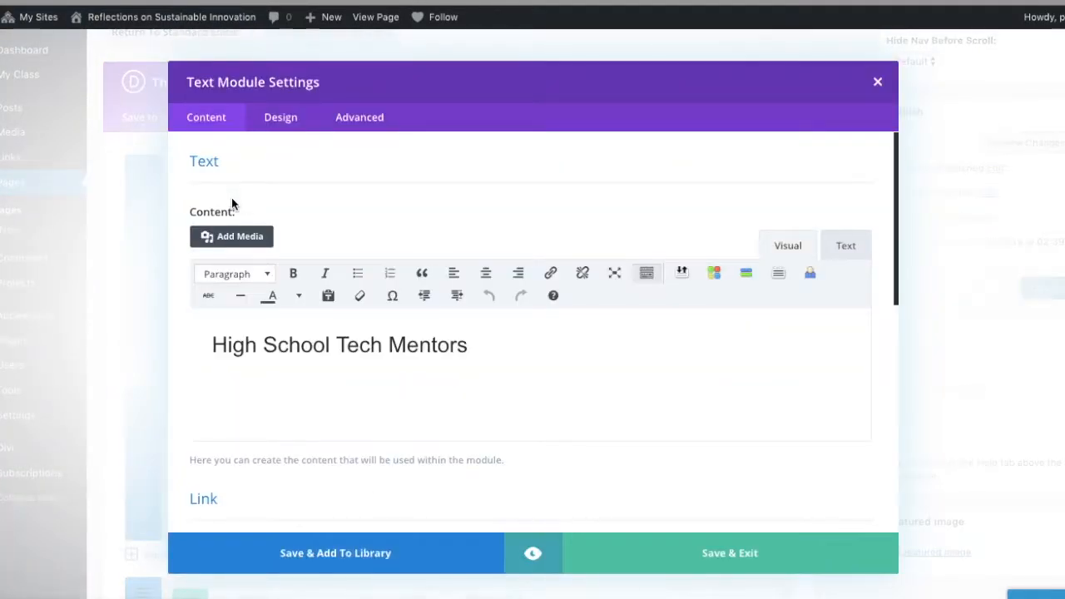
scroll(347, 367, down, 3)
scroll(348, 366, down, 2)
scroll(348, 366, up, 3)
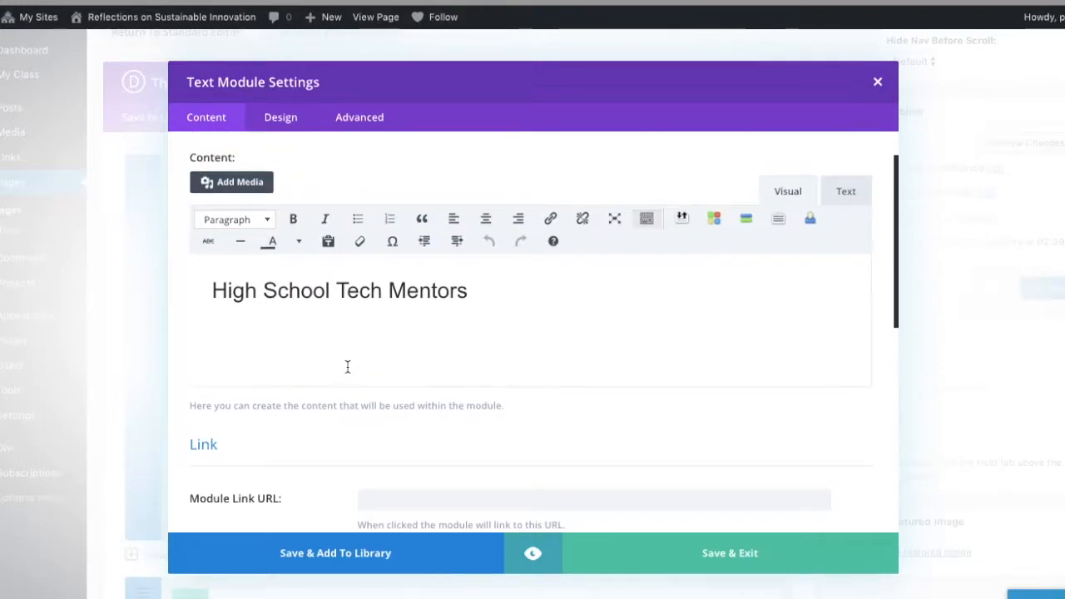
click(284, 119)
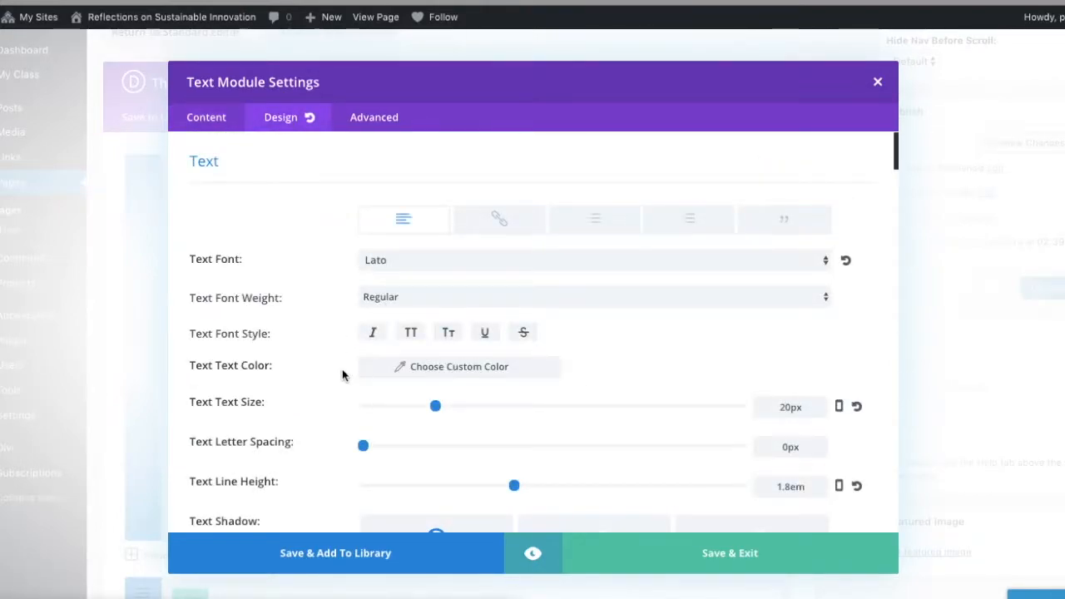
scroll(342, 375, down, 2)
click(212, 120)
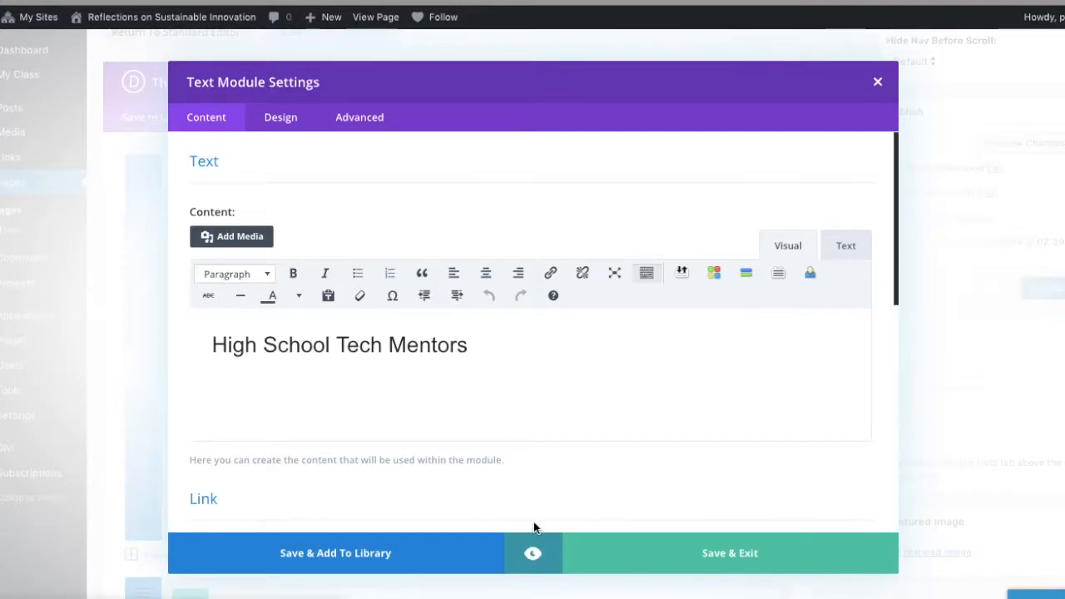
- Preview the text module in desktop, tablet and phone views, and close its settings without saving
click(534, 555)
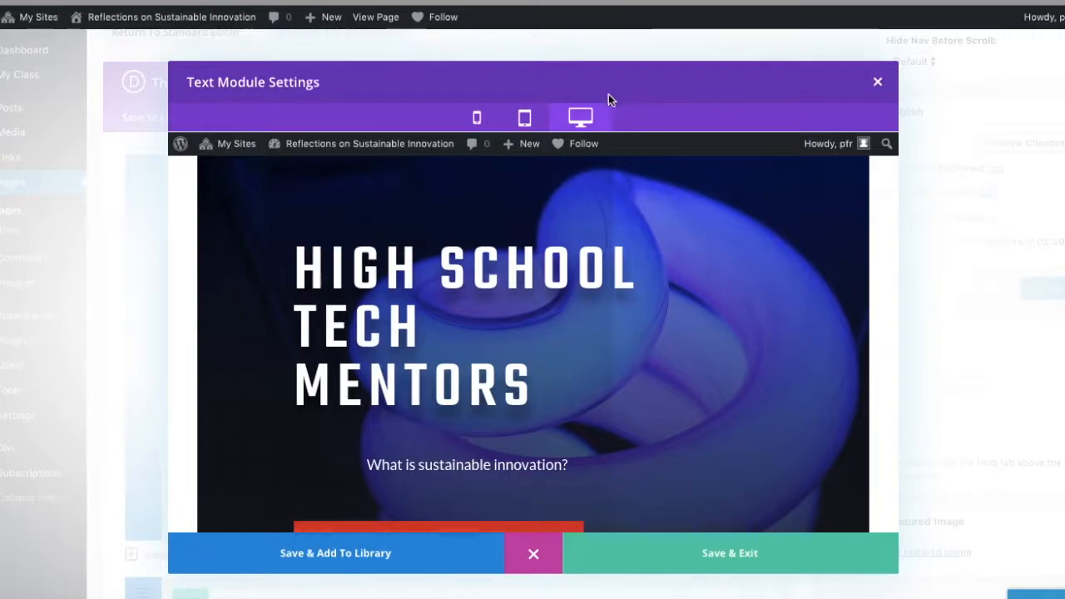
click(526, 118)
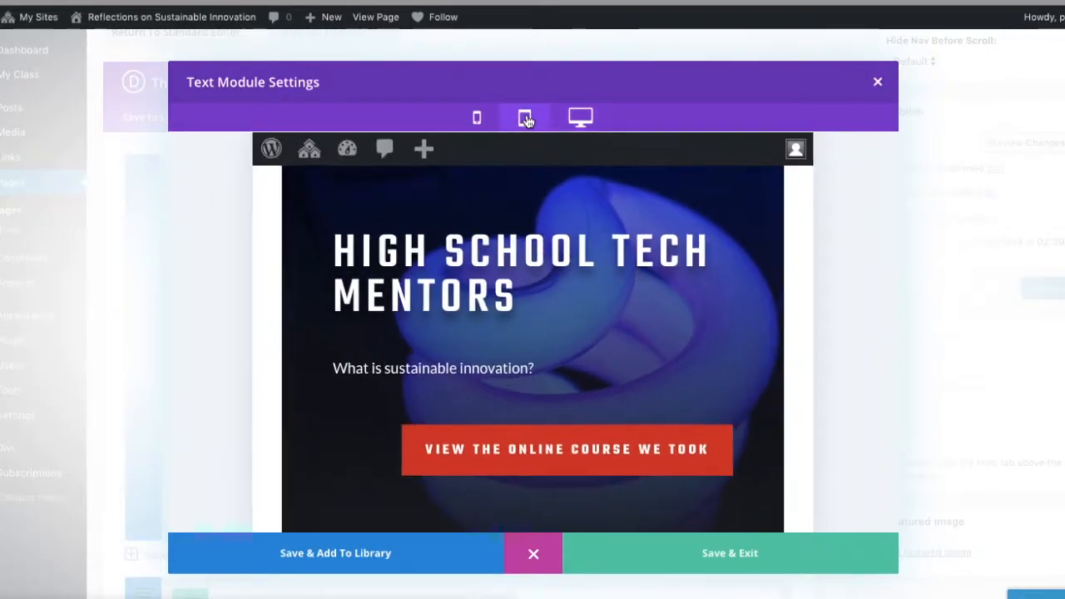
click(476, 118)
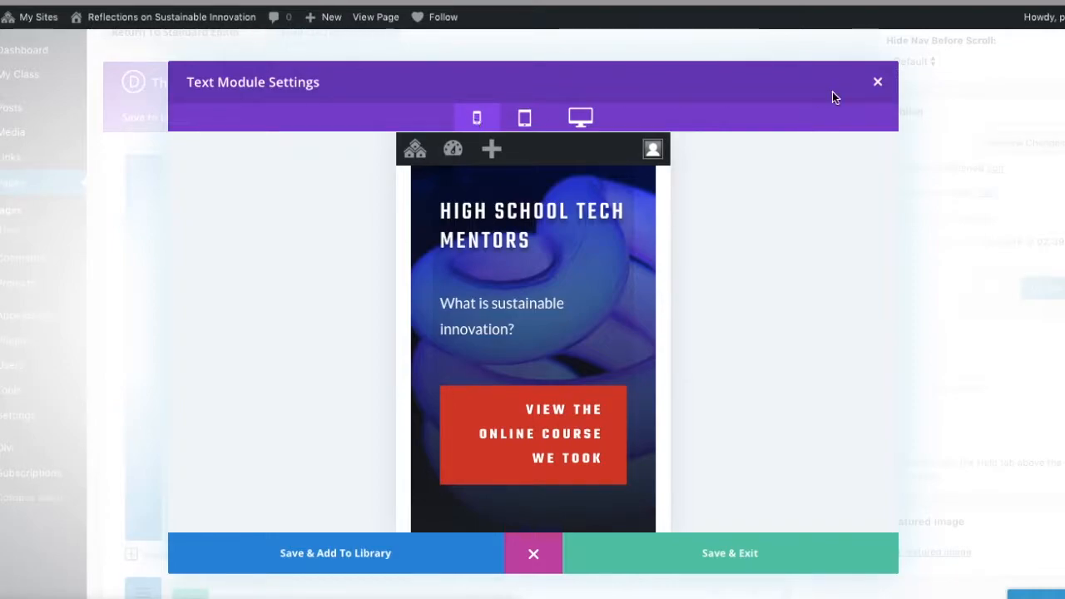
click(879, 85)
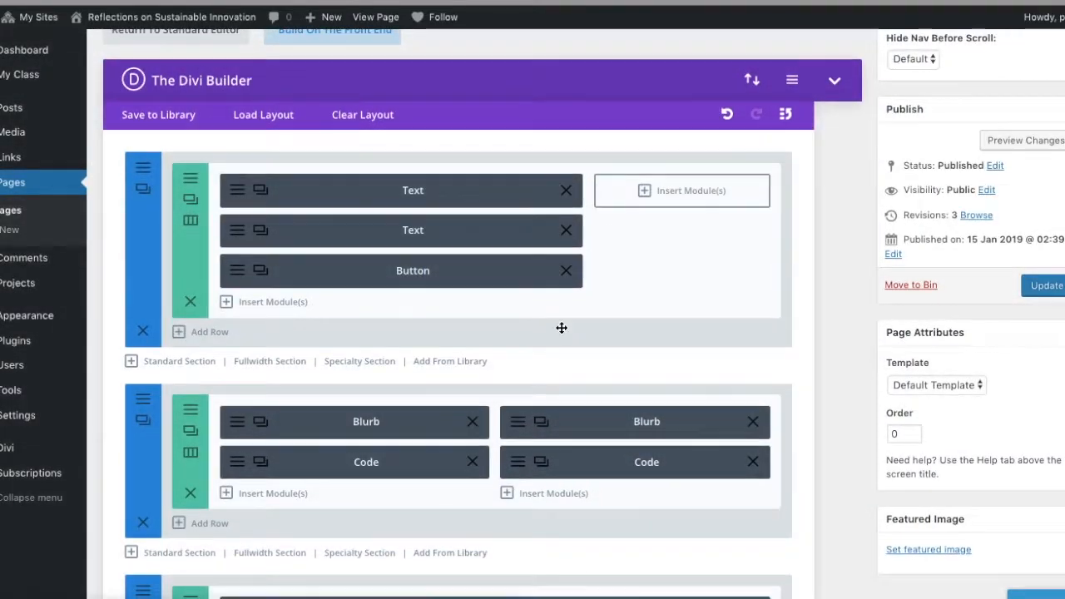
- Examine how the Main Page is built from sections, rows and modules, from the opening text to the contact form
scroll(561, 329, down, 3)
scroll(534, 324, down, 2)
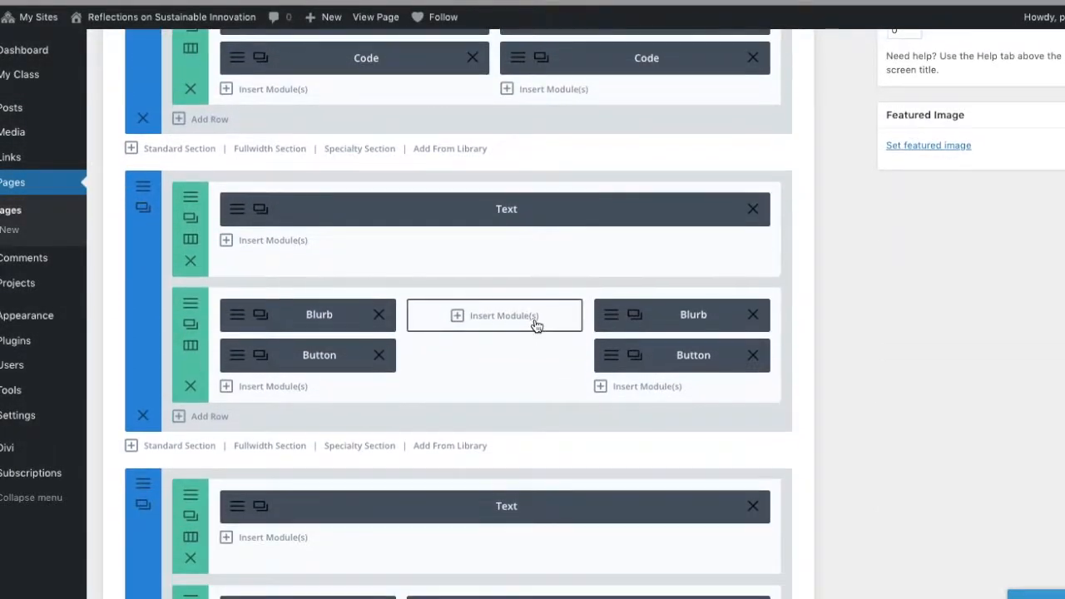
scroll(534, 325, up, 3)
scroll(534, 323, down, 2)
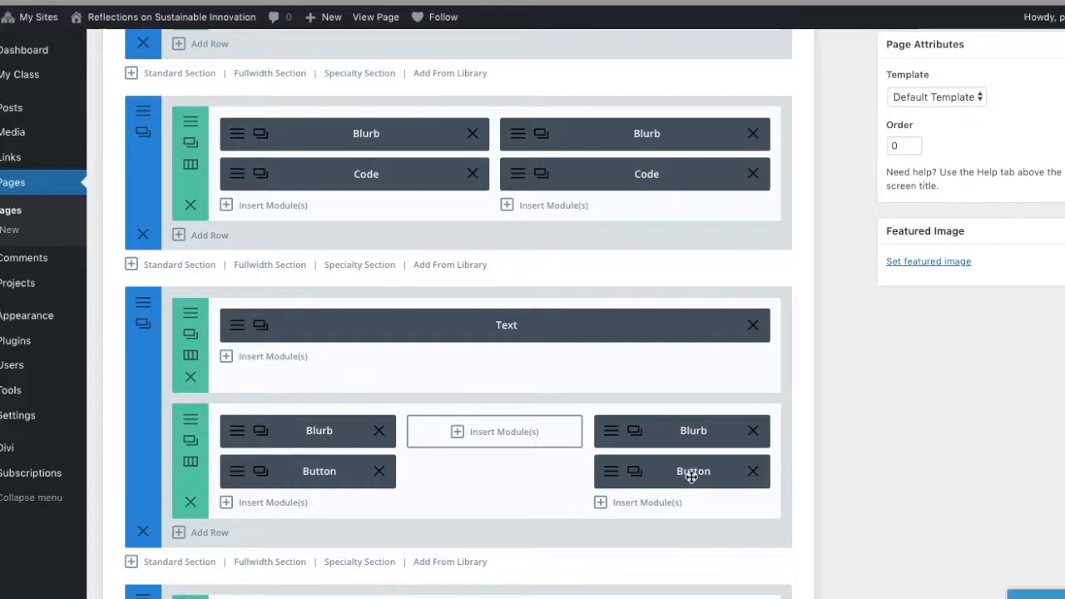
scroll(624, 352, up, 3)
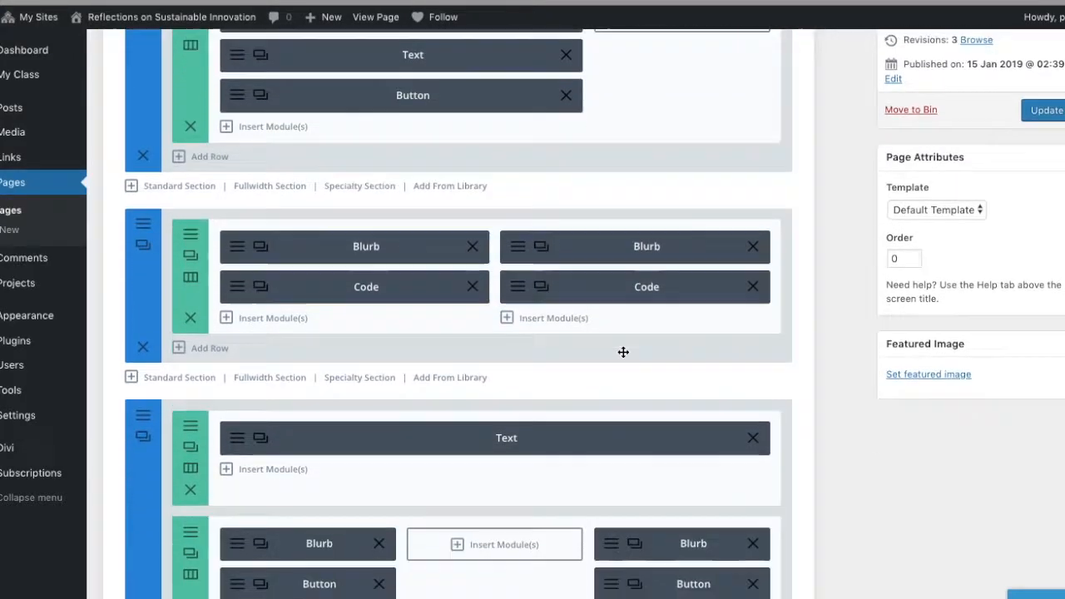
scroll(624, 352, down, 3)
scroll(623, 352, up, 3)
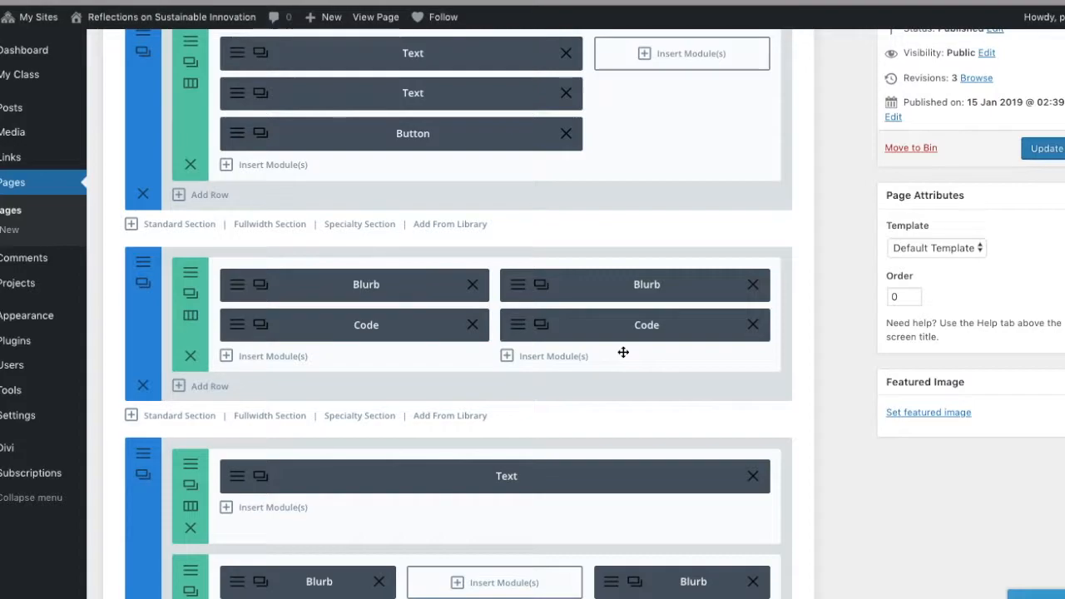
scroll(457, 266, up, 3)
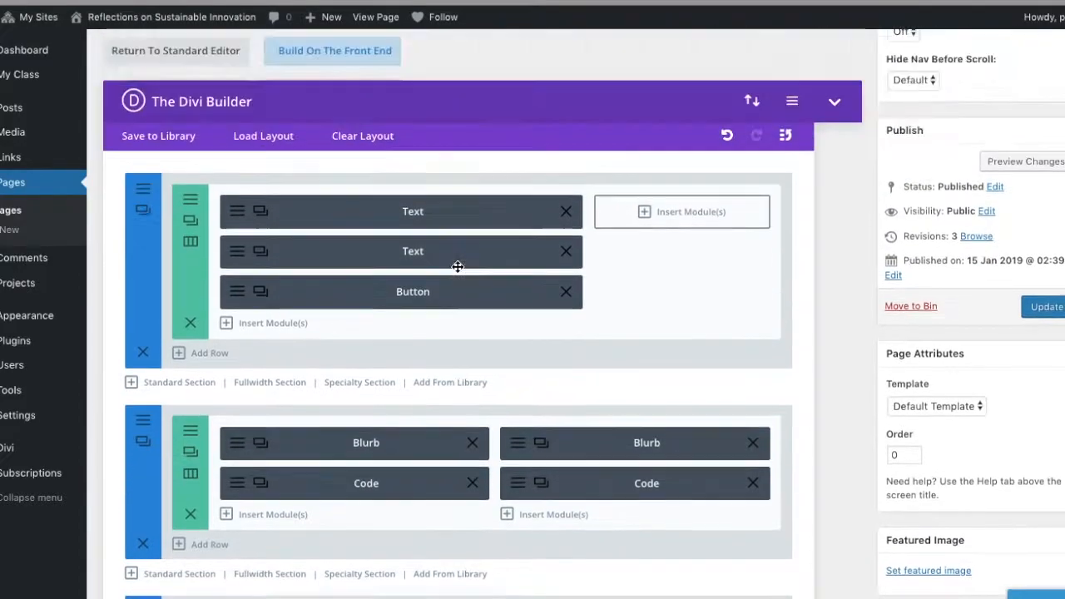
scroll(457, 266, down, 2)
scroll(457, 266, down, 6)
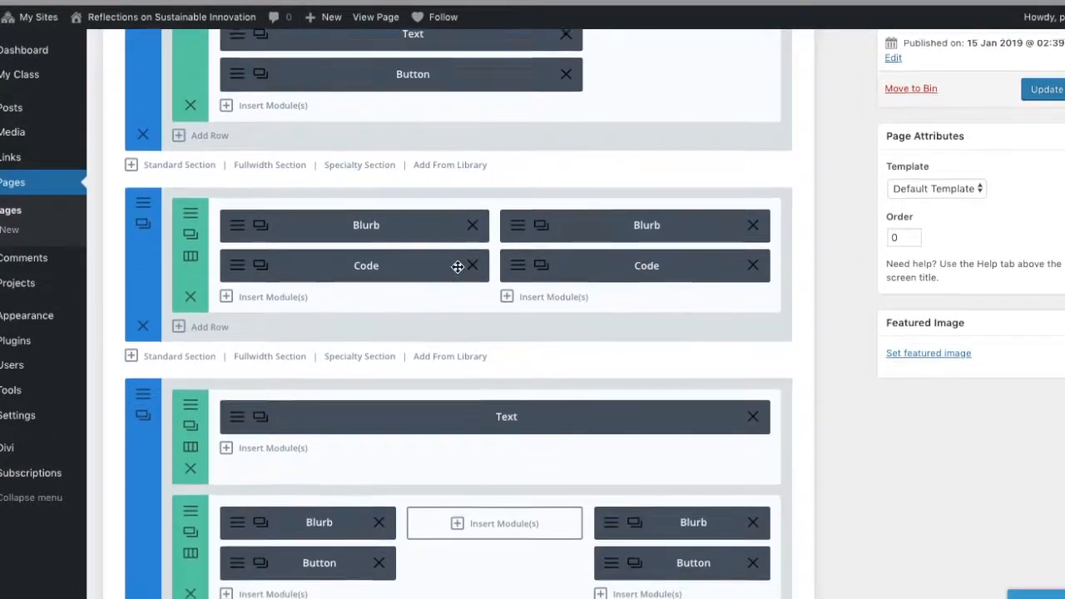
scroll(446, 433, down, 3)
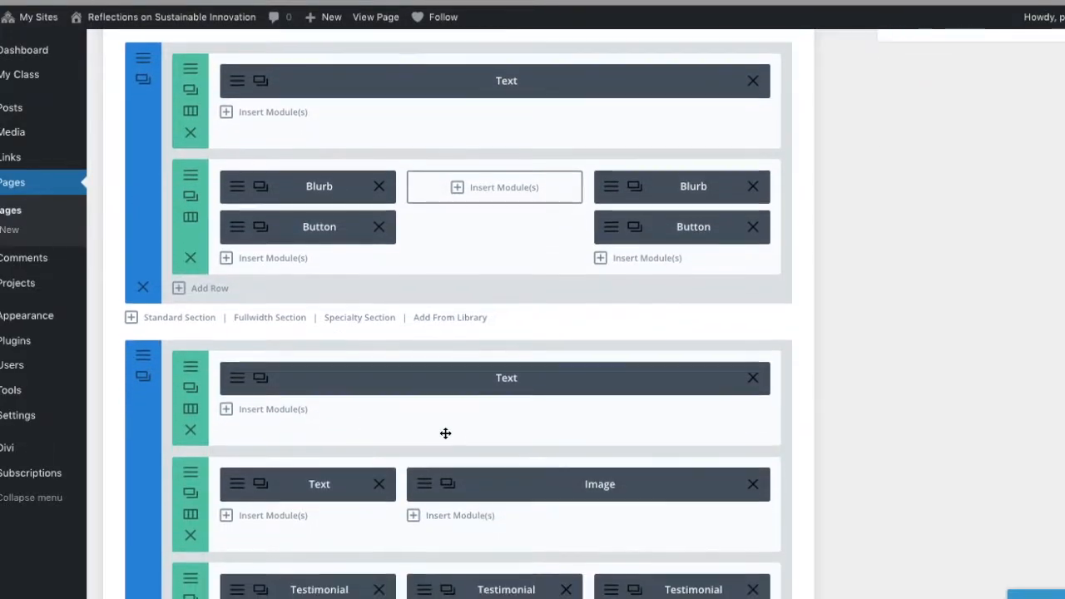
scroll(446, 433, down, 3)
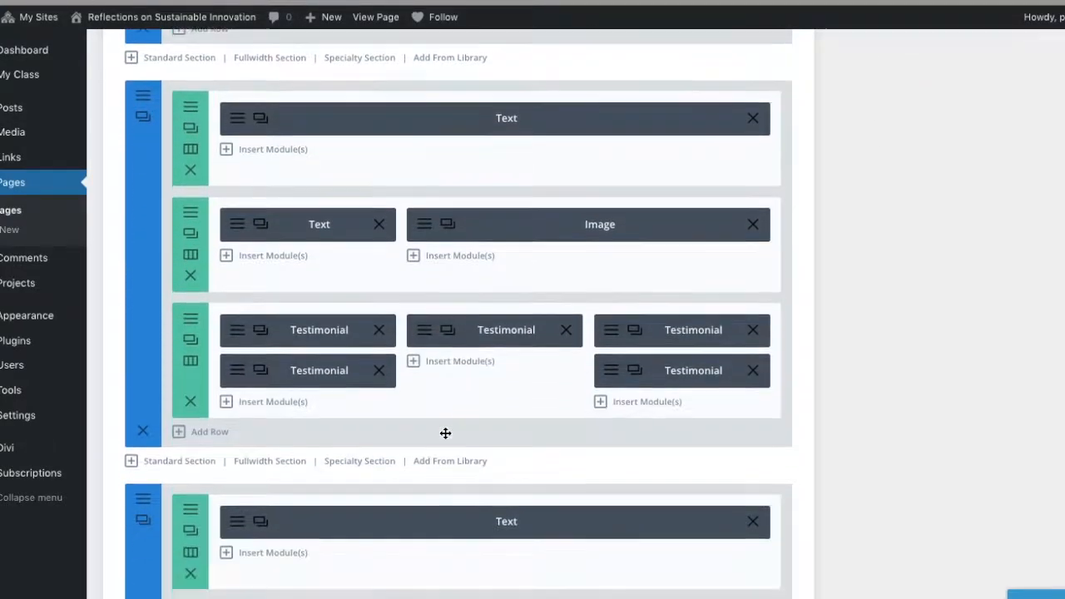
scroll(446, 433, down, 2)
scroll(445, 433, down, 5)
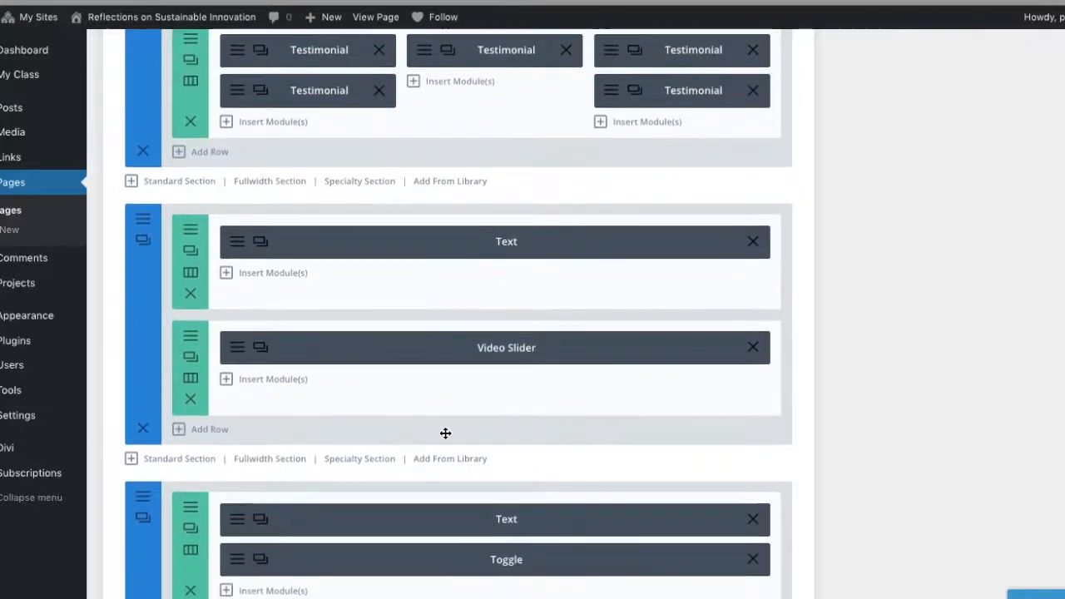
scroll(445, 433, down, 1)
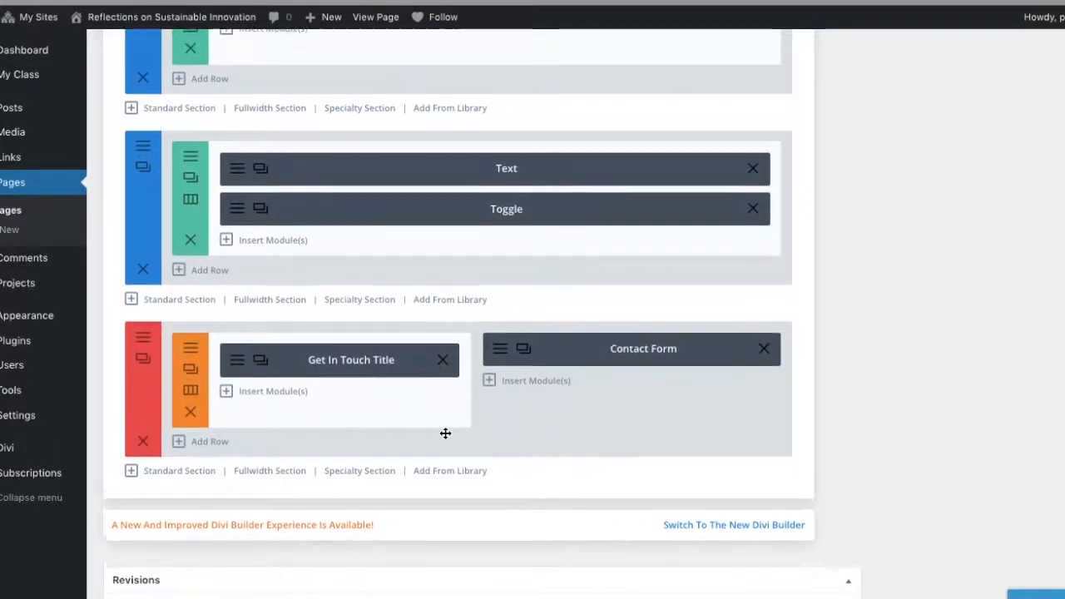
scroll(445, 433, up, 15)
scroll(445, 433, up, 1)
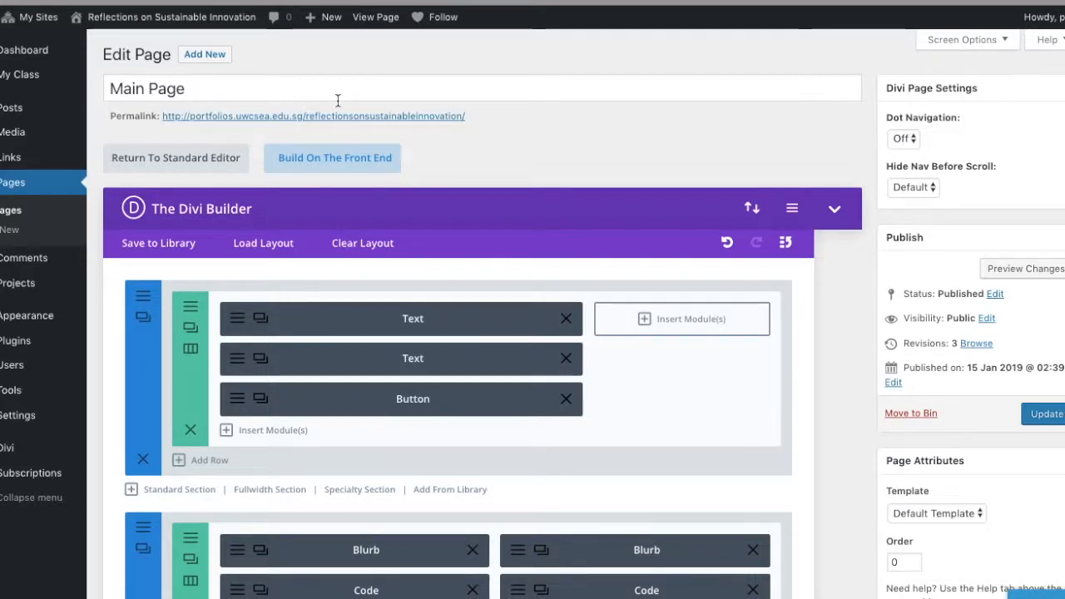
- Create a new page, leaving the Main Page without saving, and enable the Divi Builder on it
mouse_move(324, 29)
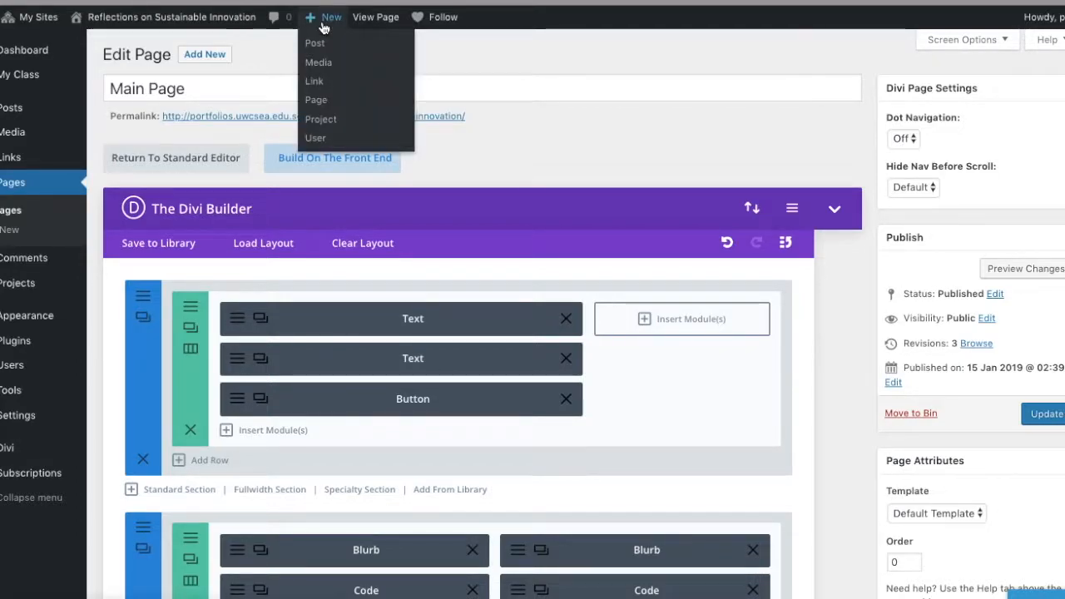
click(318, 100)
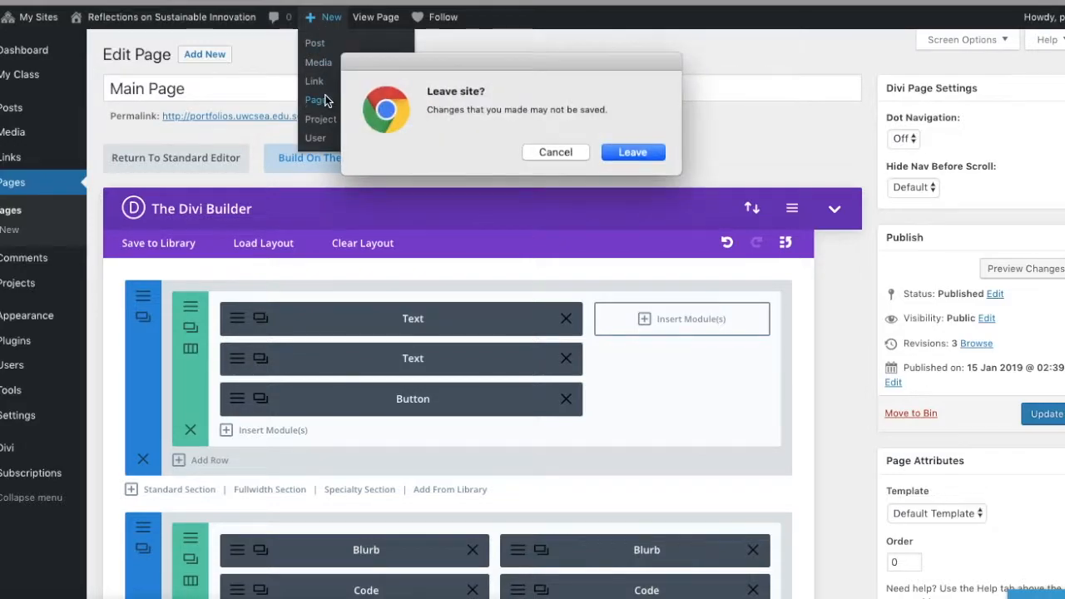
click(632, 152)
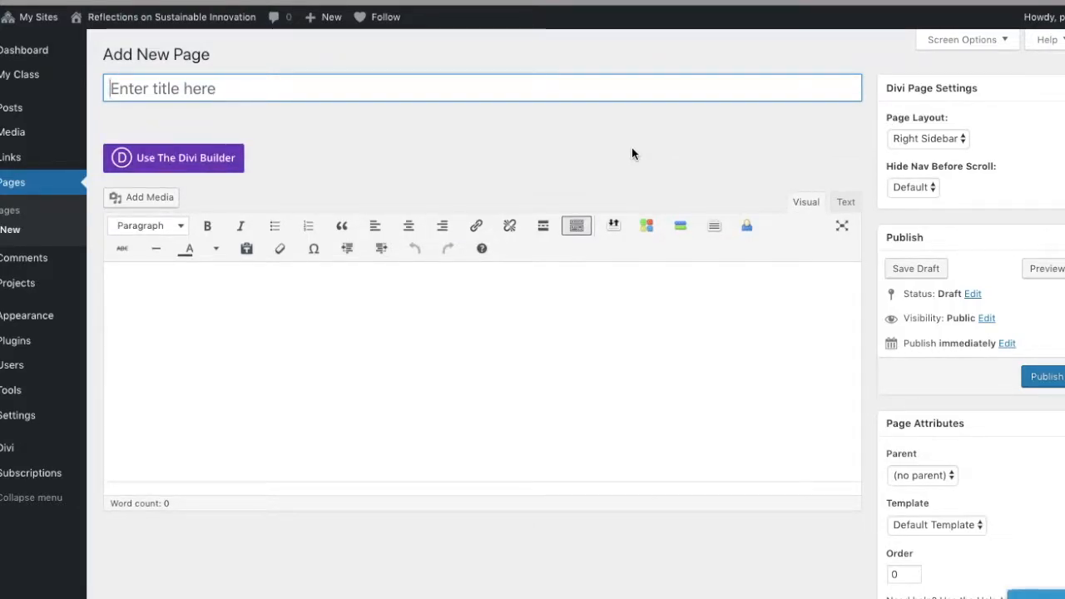
click(166, 170)
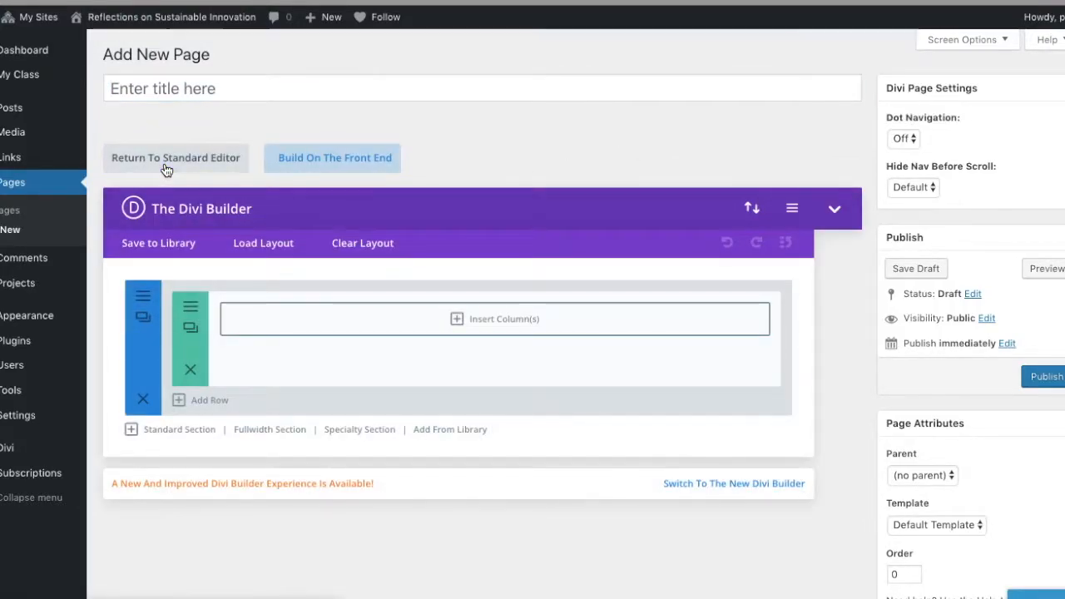
- Browse the premade layout packs and load the Animal Shelter Landing Page layout into the new page
click(265, 242)
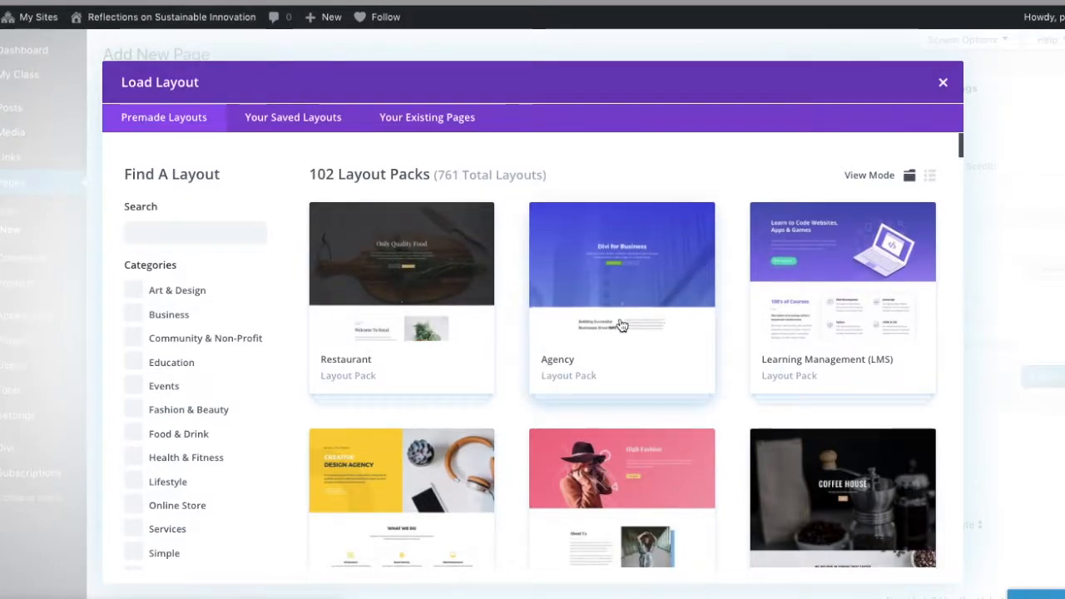
scroll(621, 325, down, 5)
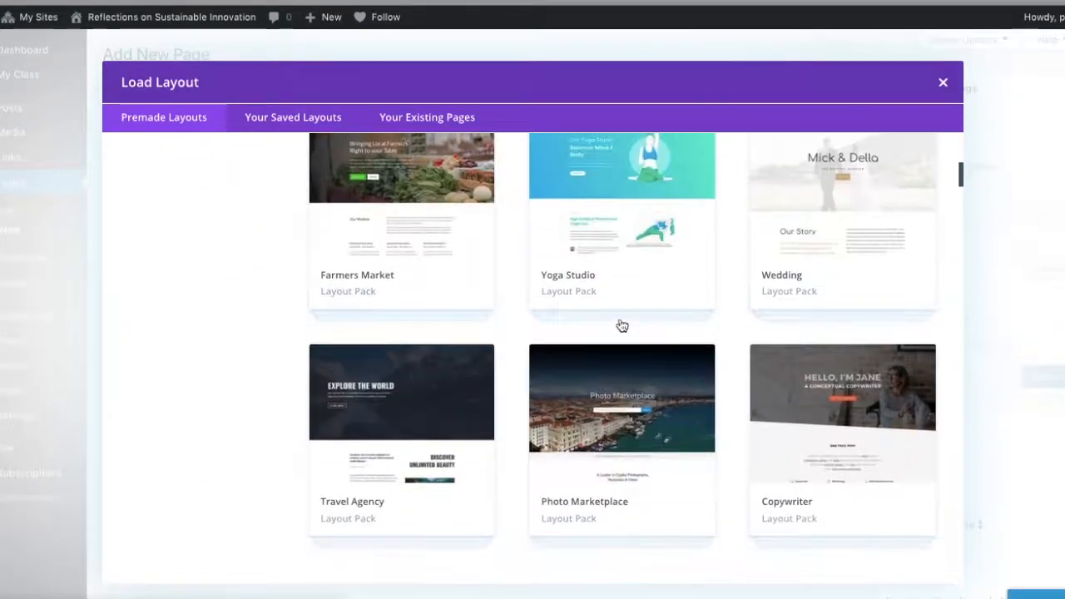
scroll(621, 325, down, 10)
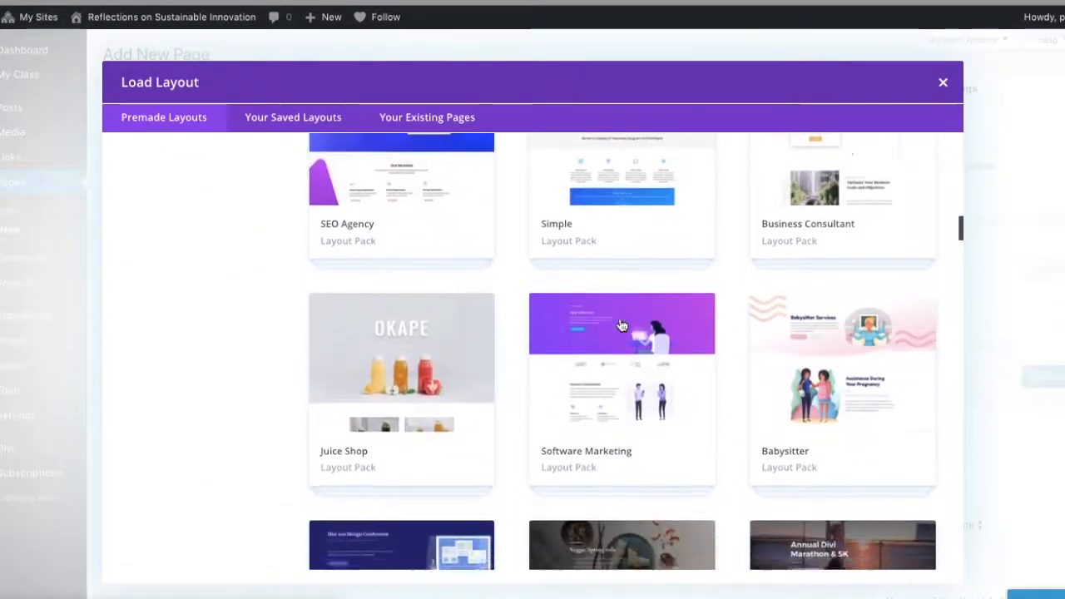
scroll(622, 325, down, 10)
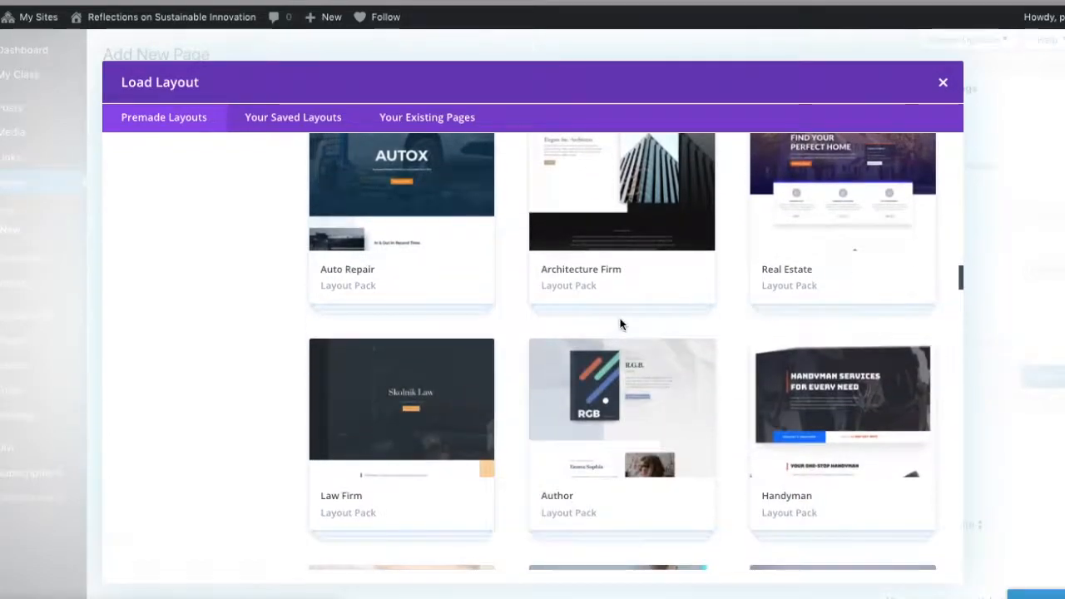
scroll(621, 324, down, 3)
scroll(622, 325, down, 4)
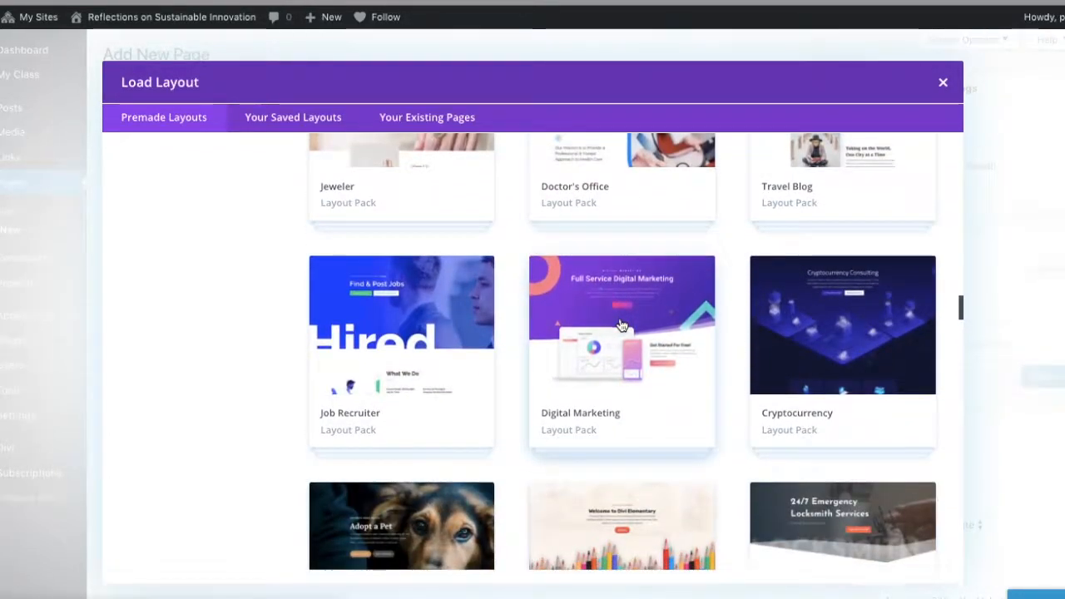
scroll(622, 325, down, 1)
scroll(622, 325, down, 1)
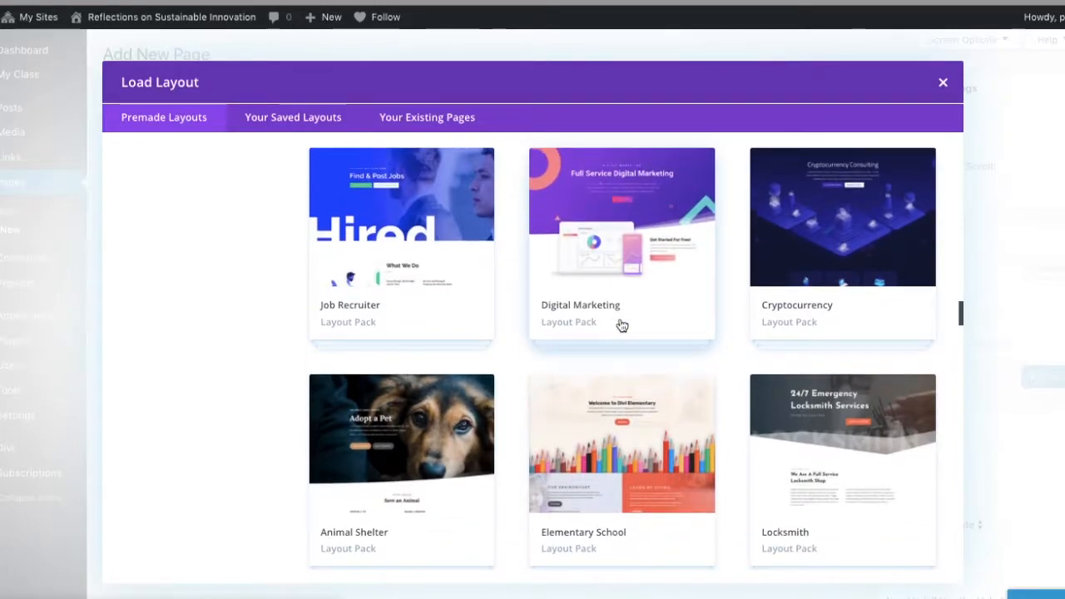
scroll(622, 325, down, 2)
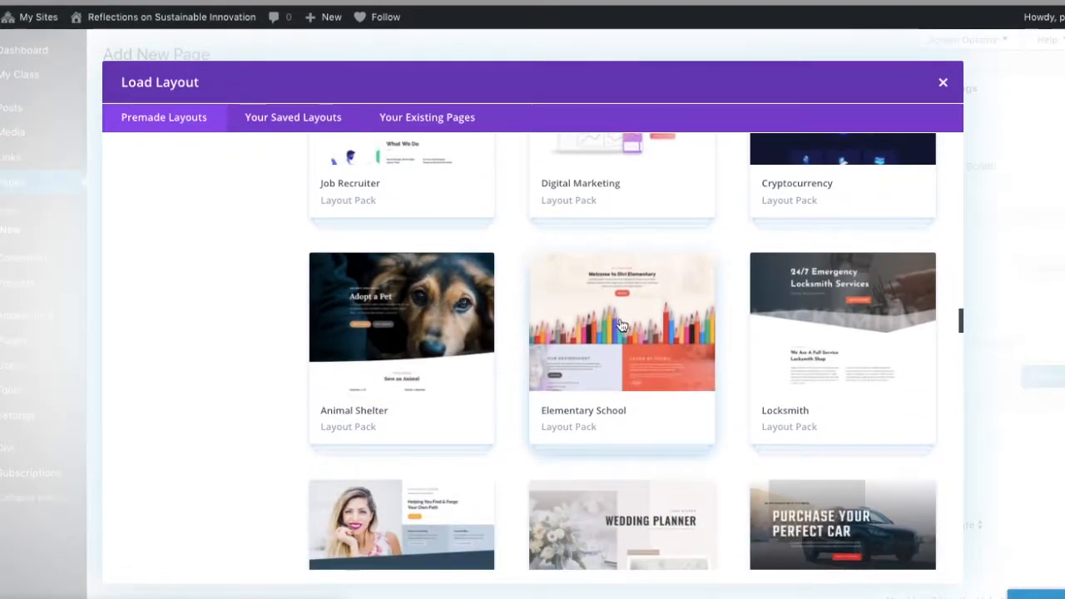
click(417, 300)
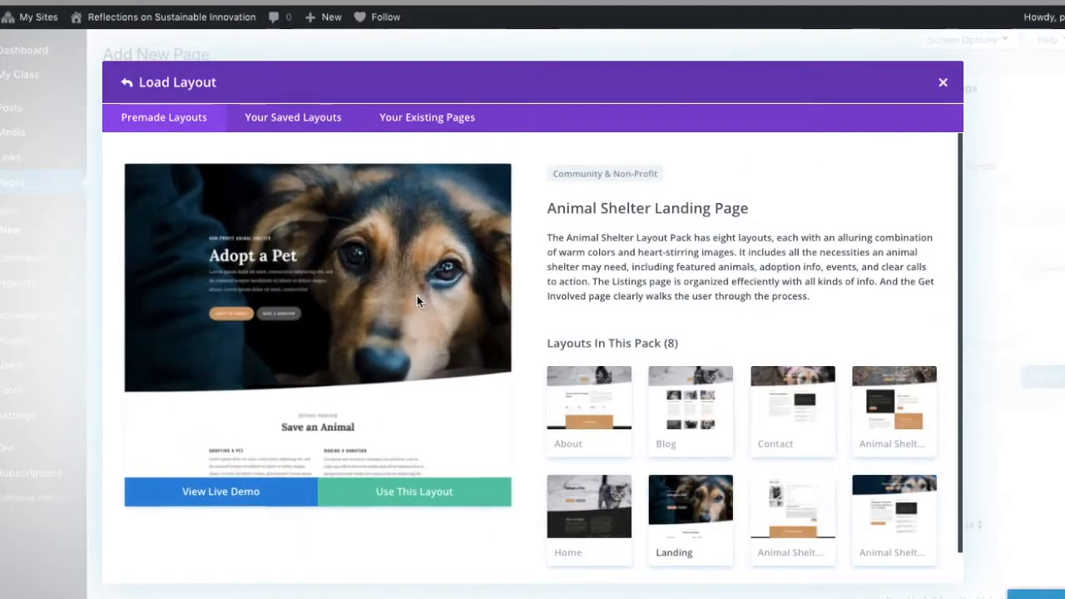
click(441, 499)
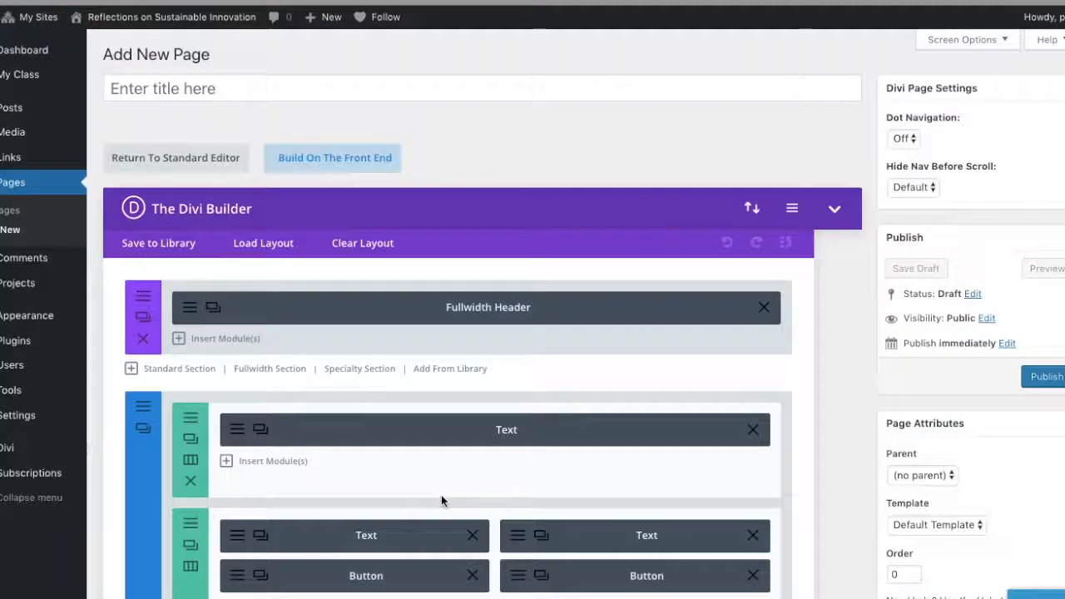
- Look through the sections and modules of the loaded Animal Shelter layout
scroll(441, 499, down, 20)
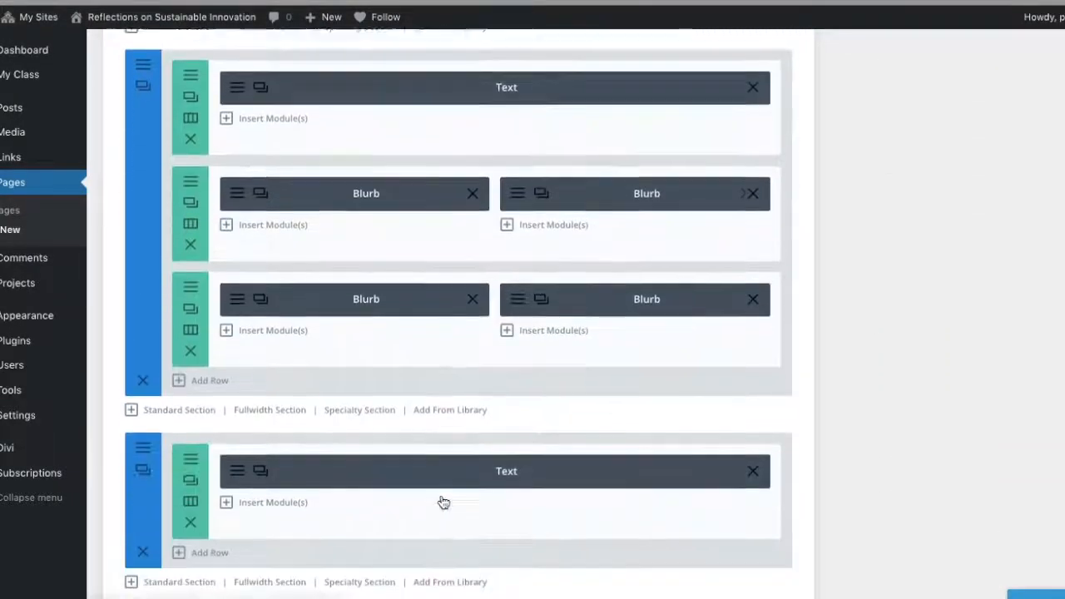
scroll(444, 503, down, 10)
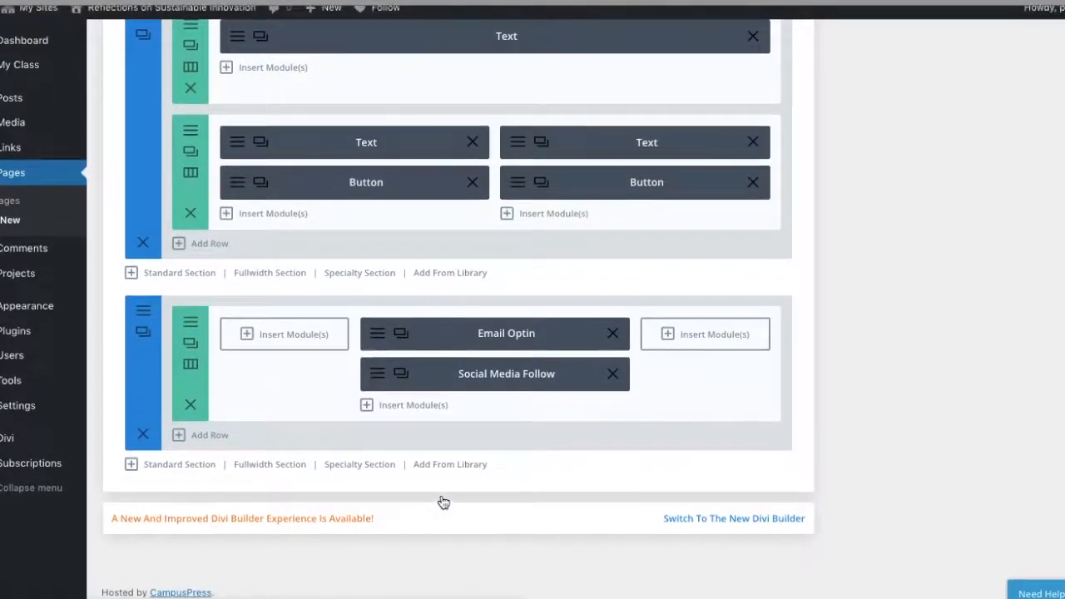
scroll(441, 499, up, 15)
scroll(444, 502, up, 15)
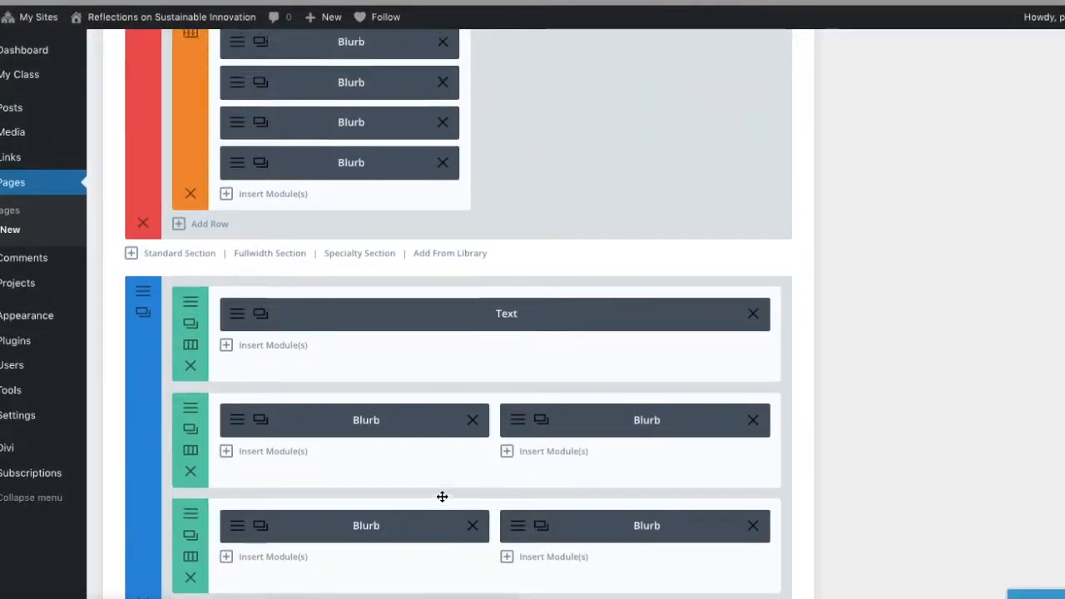
- Delete the standard section with a text and two rows of paired blurbs, and the section containing the Call To Action module
scroll(443, 497, up, 5)
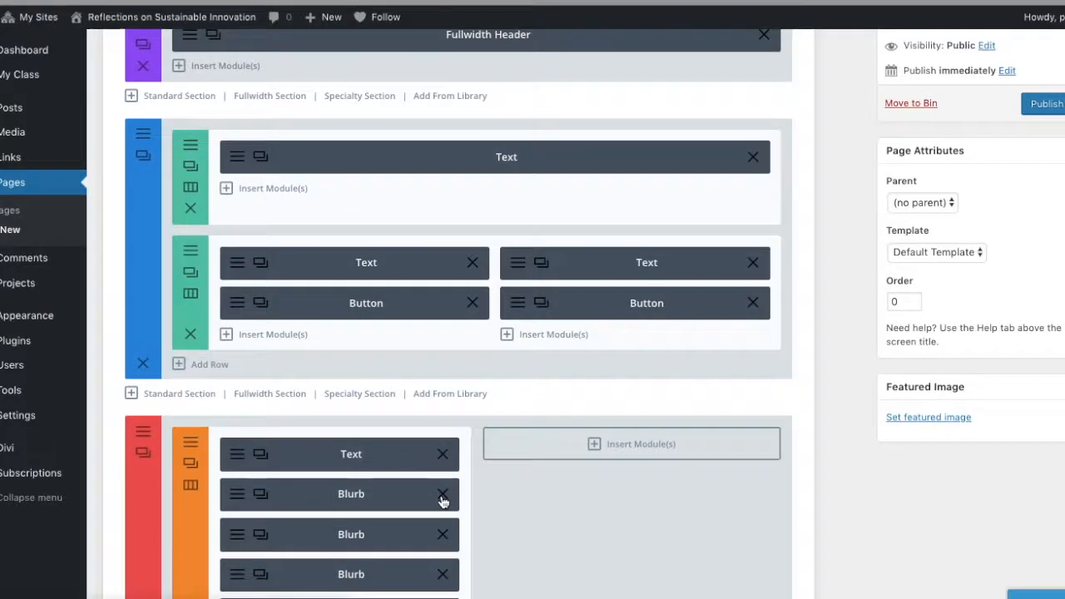
scroll(443, 499, down, 2)
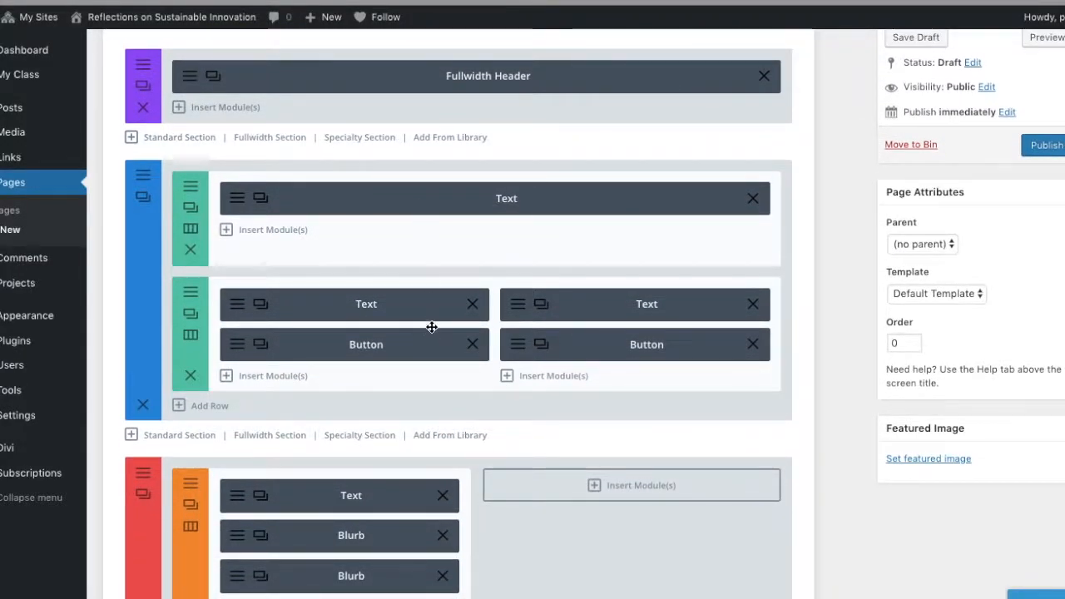
scroll(428, 323, down, 2)
scroll(428, 431, down, 6)
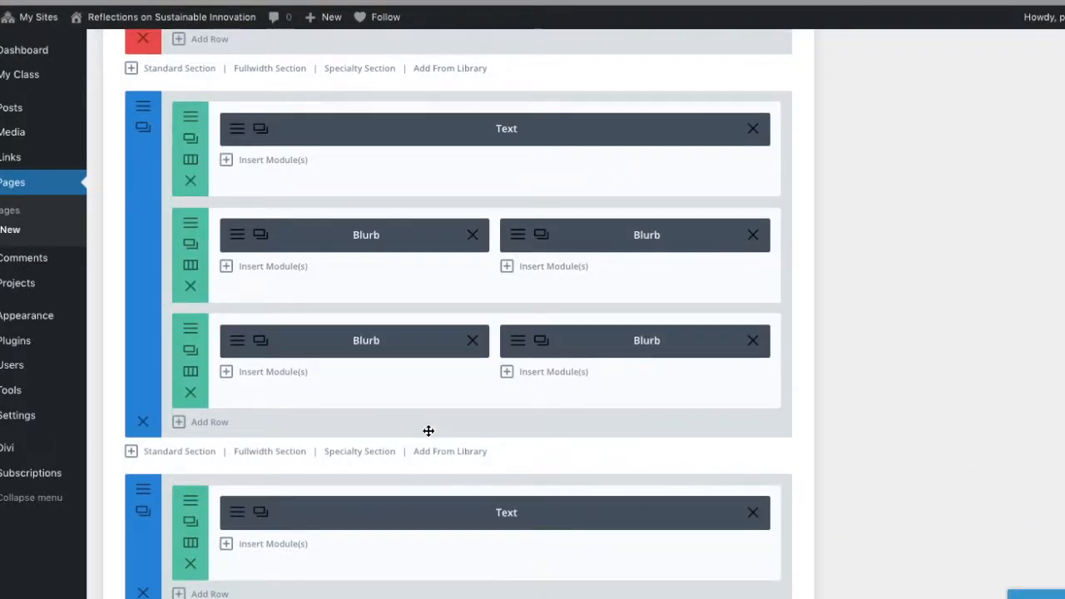
click(146, 424)
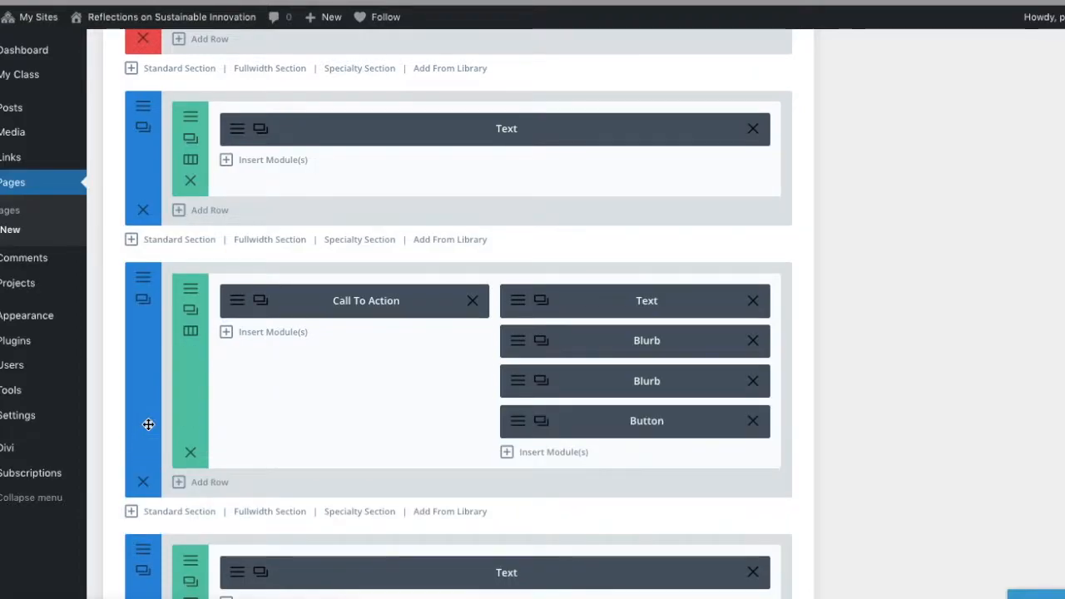
click(147, 482)
- Review the remaining layout sections down to the Email Optin row and return to the page title area
scroll(143, 492, down, 5)
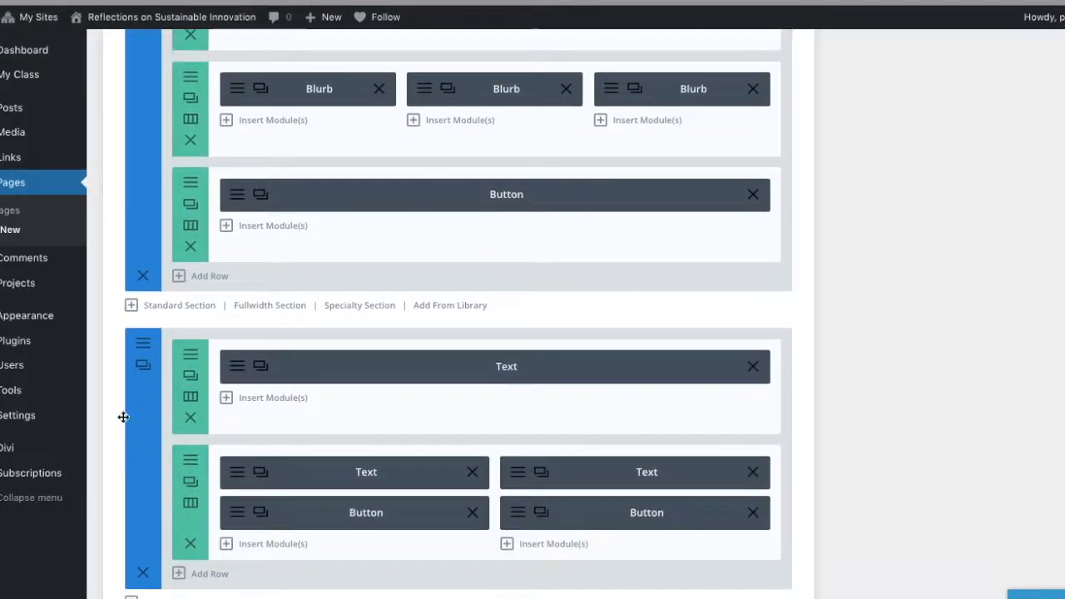
scroll(143, 281, down, 4)
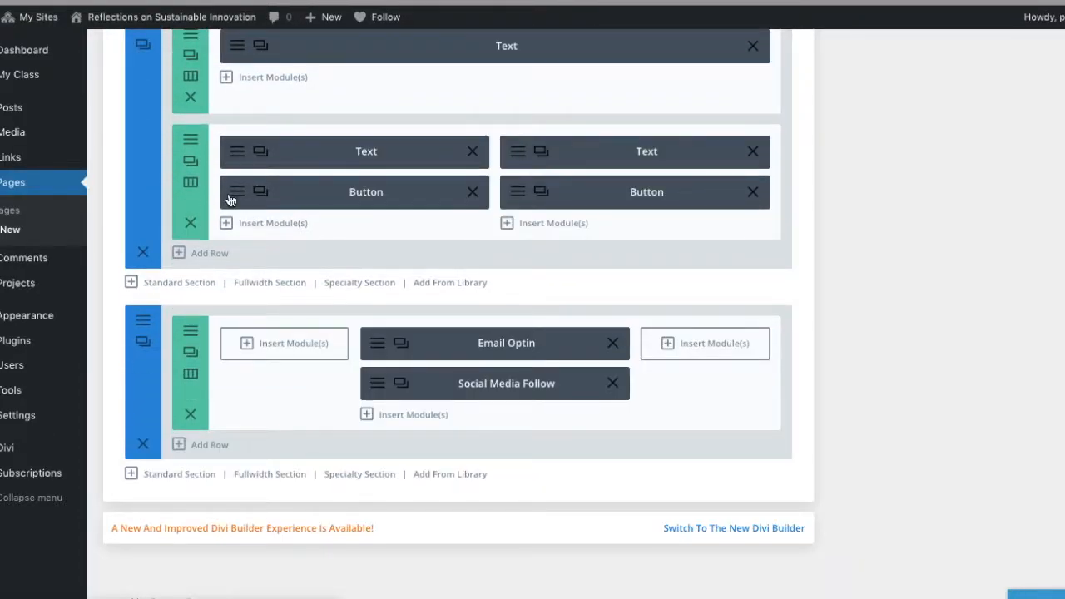
scroll(230, 195, up, 9)
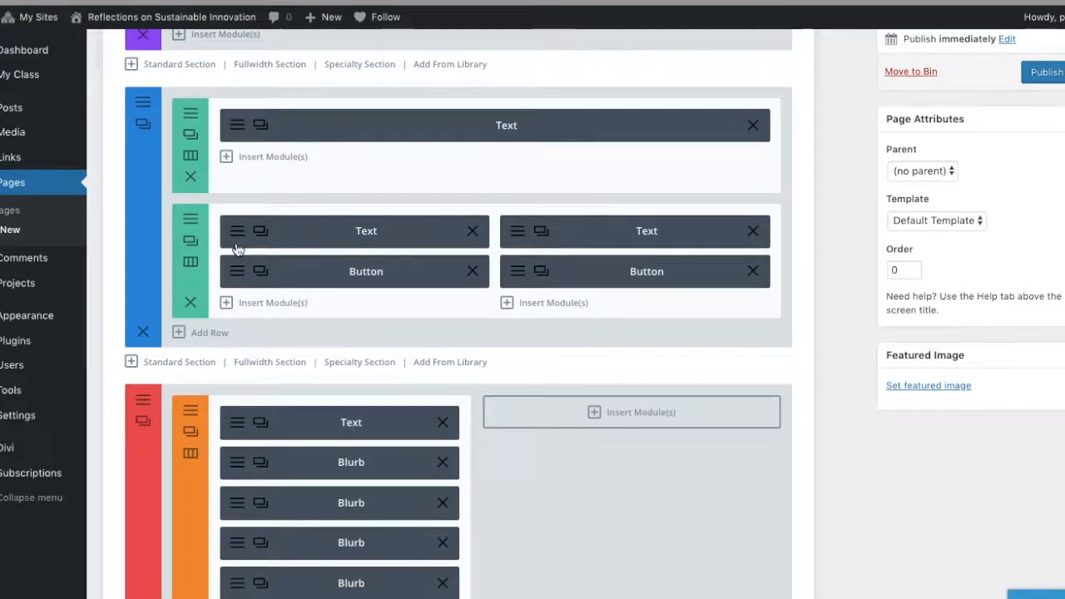
scroll(239, 240, up, 5)
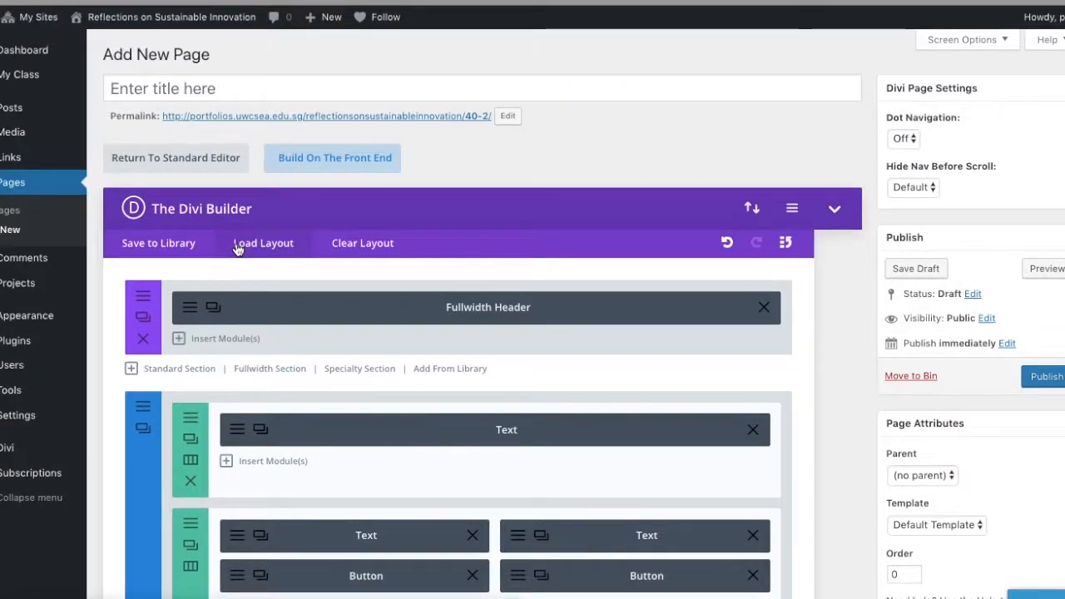